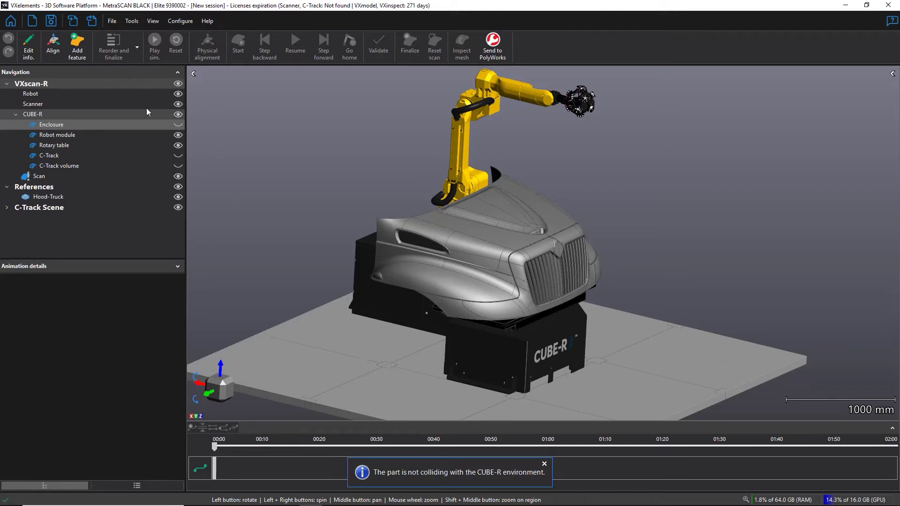
- Start a new scan feature, Edge 1, for the truck hood
click(80, 52)
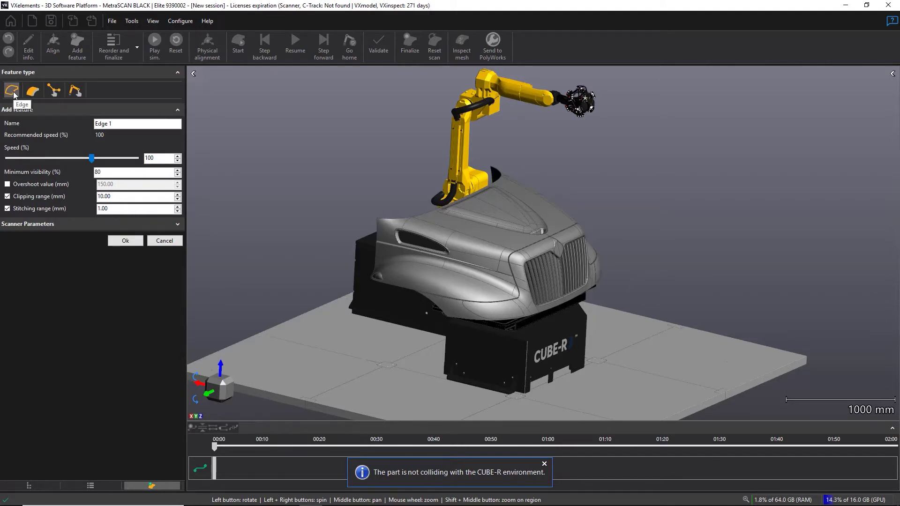
- Trace Edge 1 along the hood's rear side edge to its lower panel corner and confirm it
scroll(274, 220, up, 5)
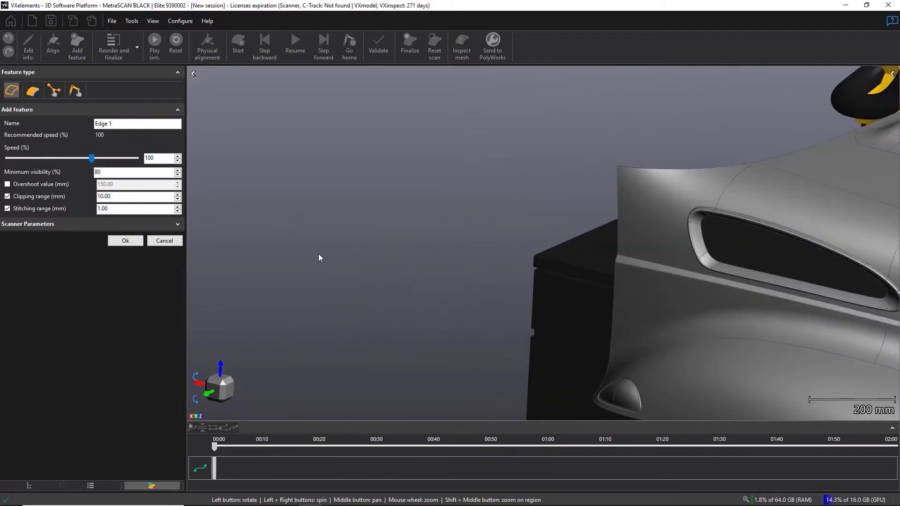
drag(319, 258, 477, 187)
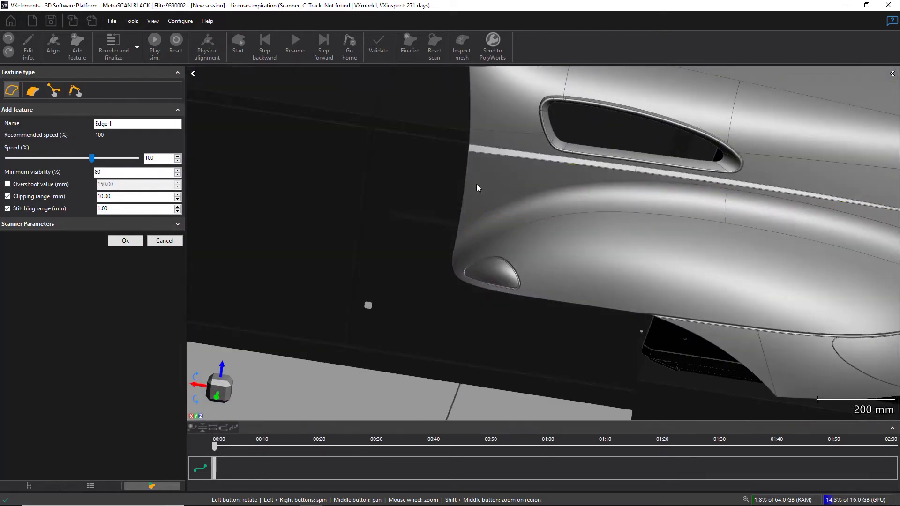
click(470, 162)
scroll(471, 141, up, 4)
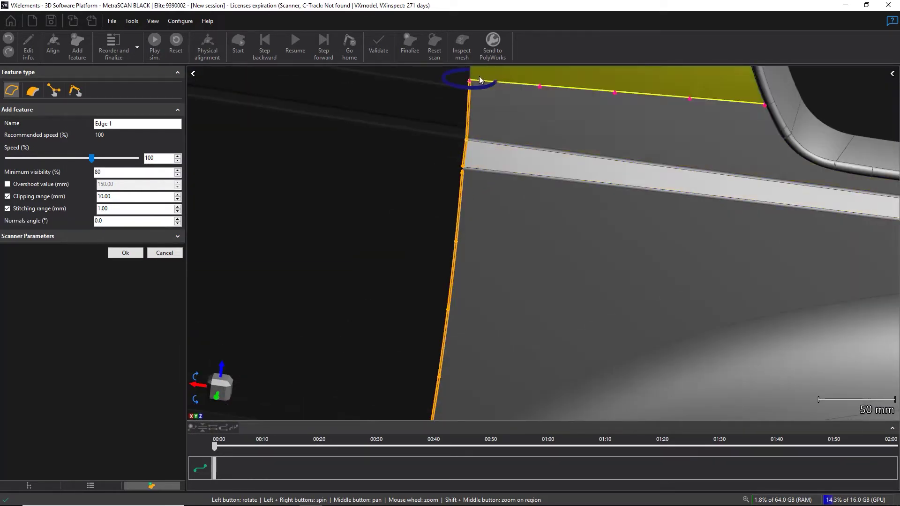
scroll(440, 335, down, 3)
drag(440, 335, 368, 120)
scroll(585, 186, down, 2)
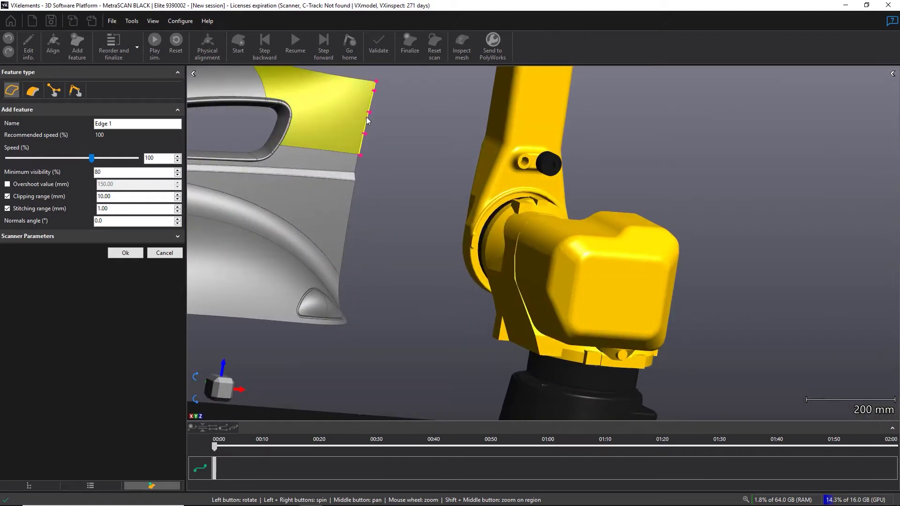
click(368, 120)
click(356, 167)
click(350, 200)
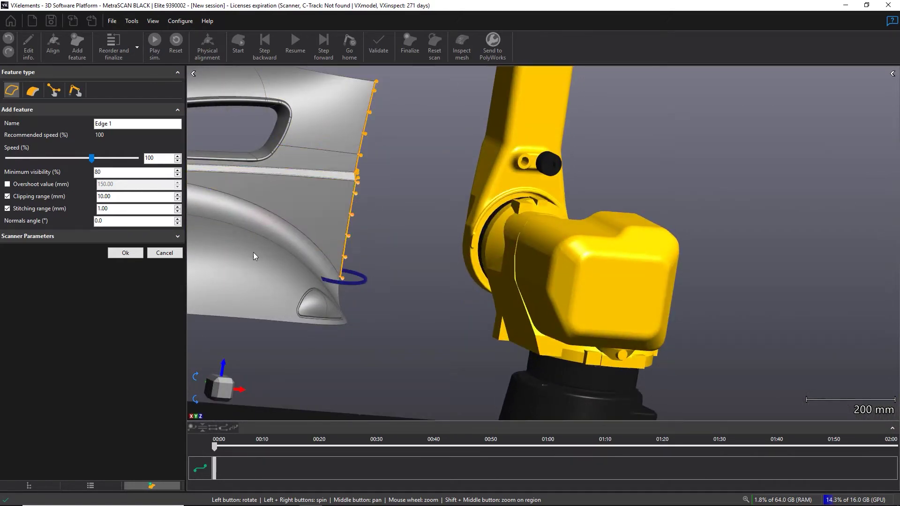
click(125, 253)
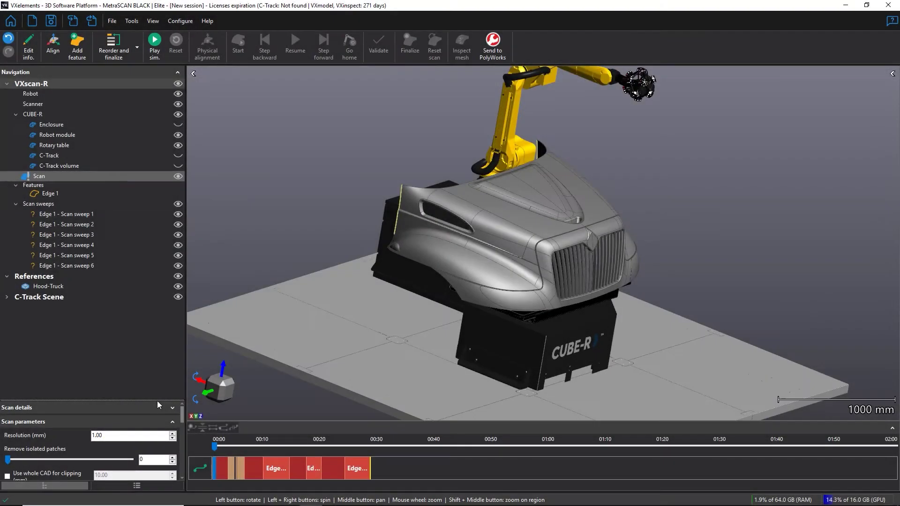
- Create a Surface feature and add the hood's top patch to it
click(80, 59)
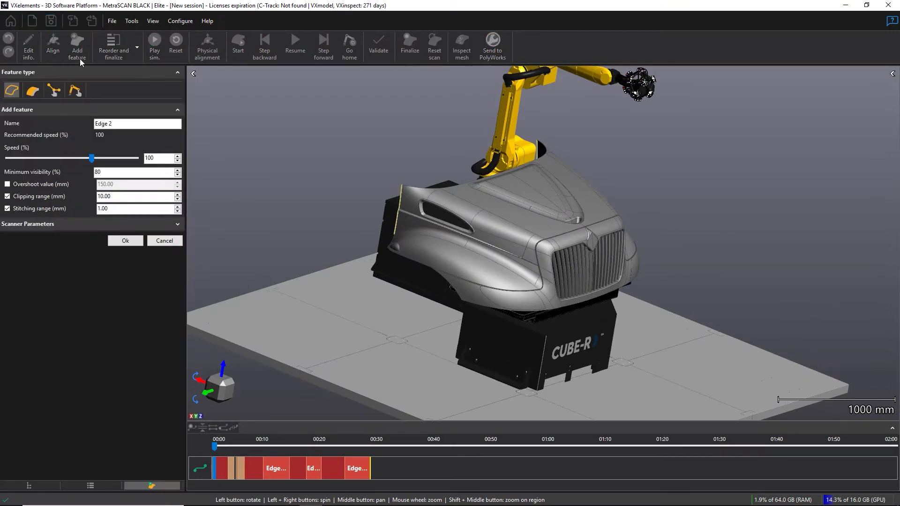
click(33, 90)
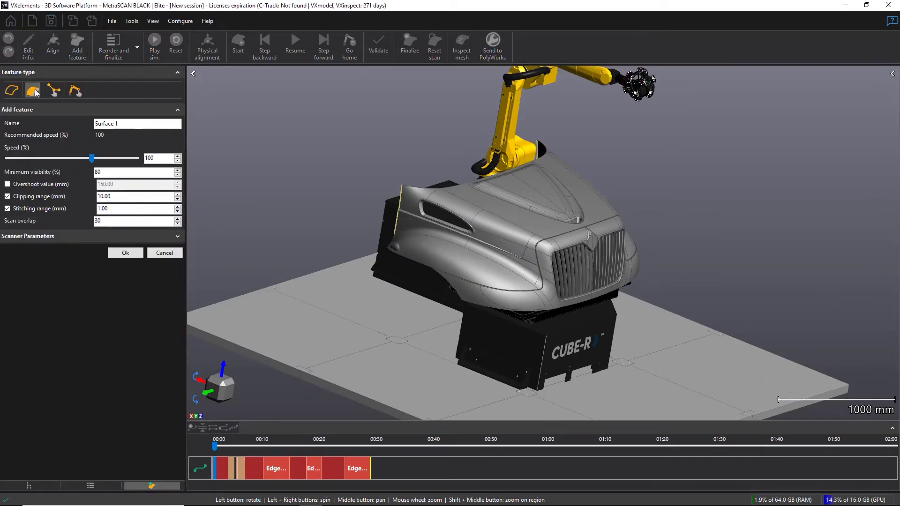
drag(283, 177, 255, 184)
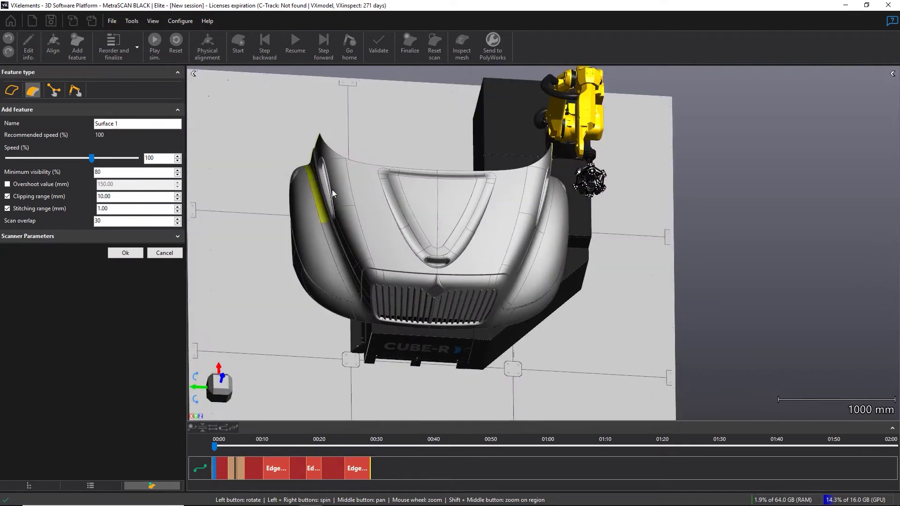
click(363, 189)
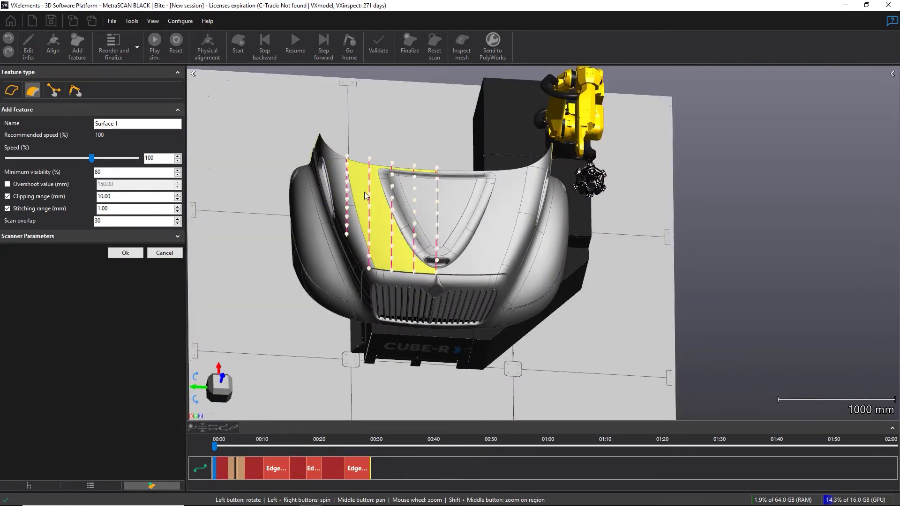
scroll(437, 232, up, 3)
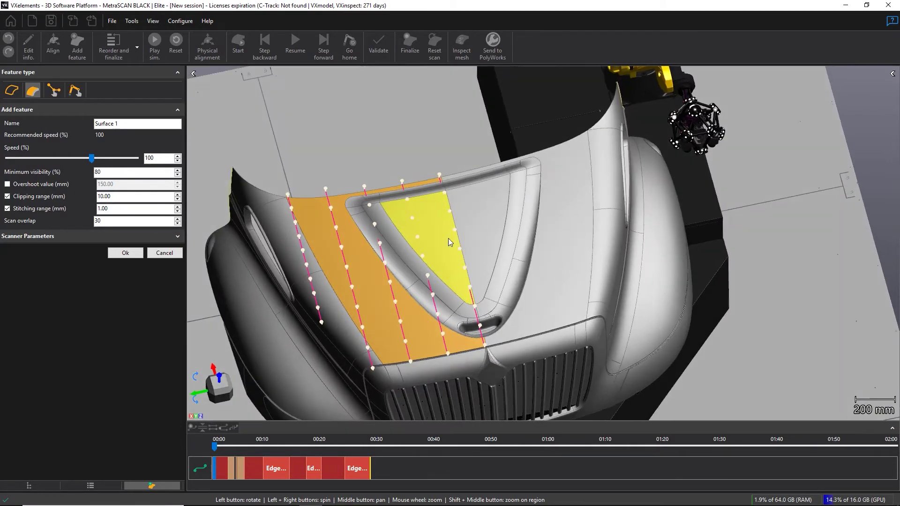
drag(597, 235, 615, 150)
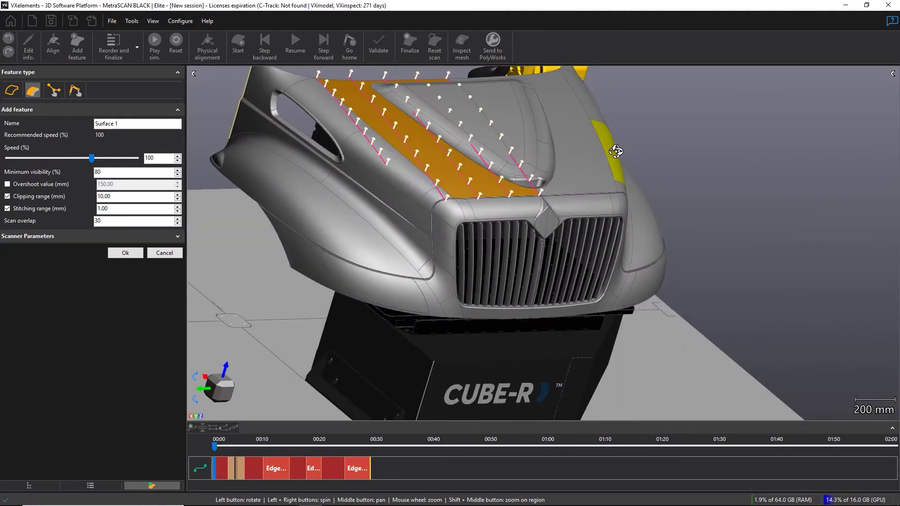
scroll(586, 226, down, 3)
- Add the side stripe, lower side panel, hood area, side body and fender-arch strips, then confirm Surface 1
click(409, 227)
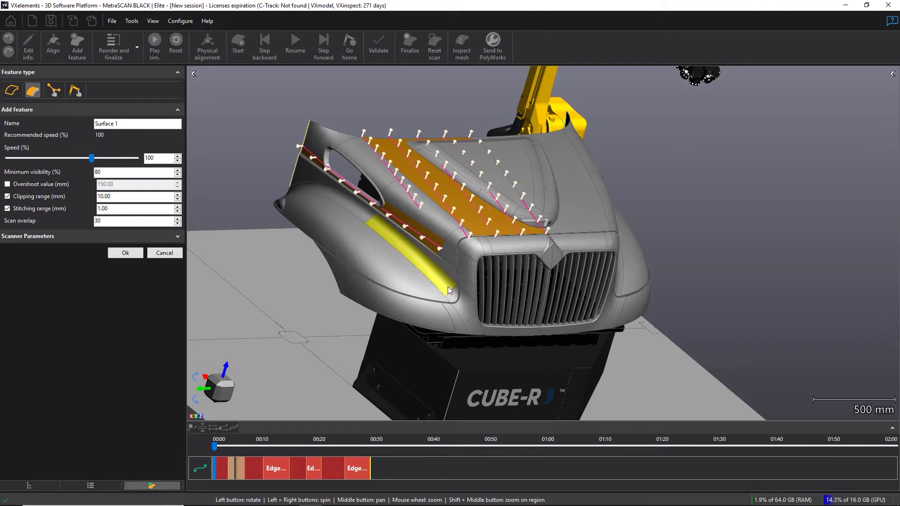
click(371, 219)
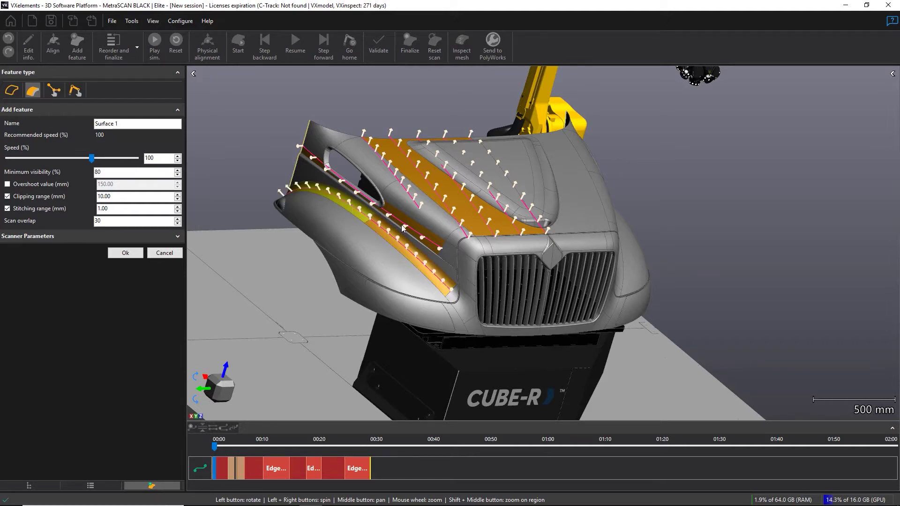
drag(350, 203, 427, 247)
click(635, 244)
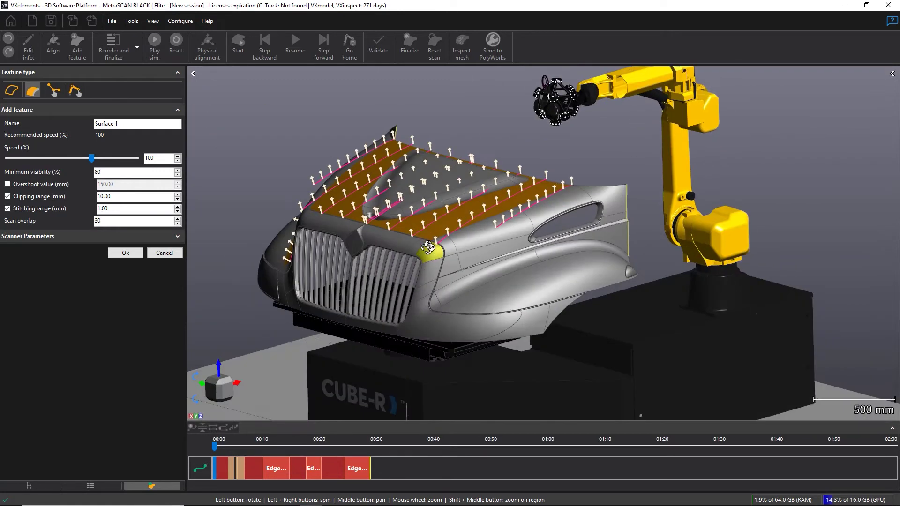
click(479, 254)
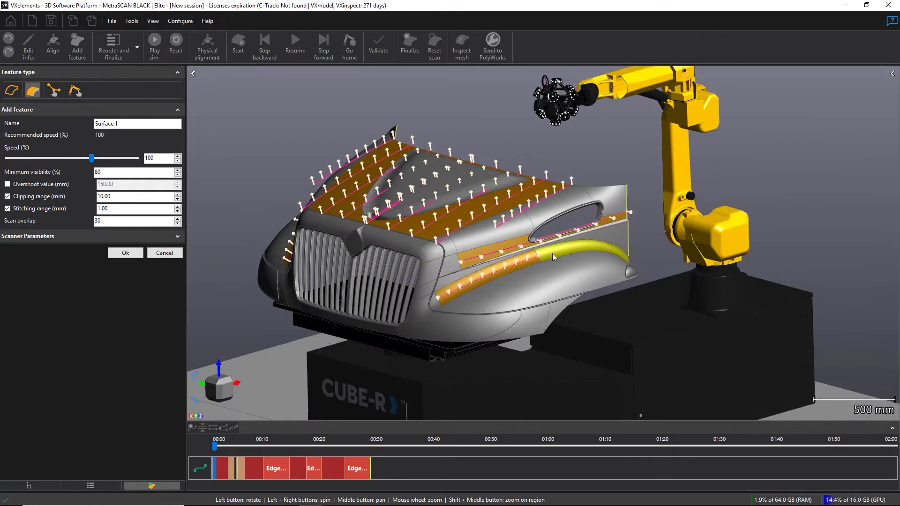
click(565, 249)
drag(553, 283, 224, 232)
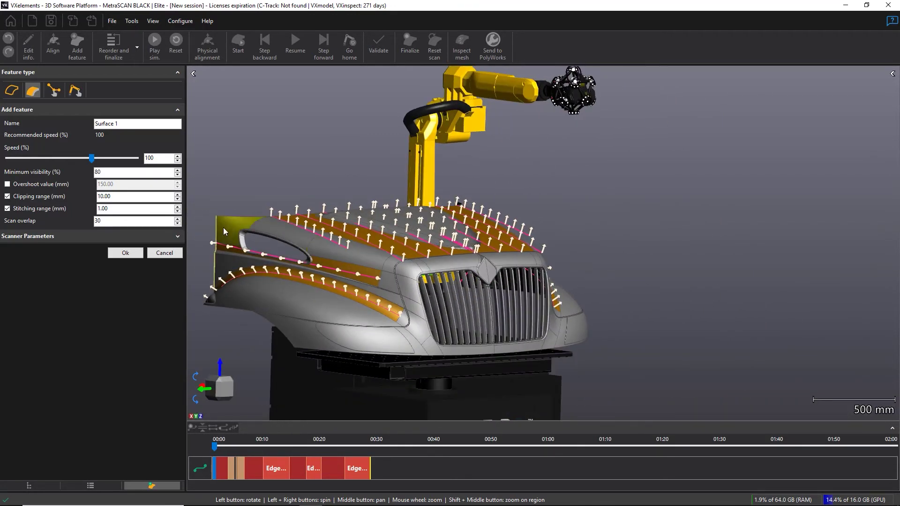
click(126, 253)
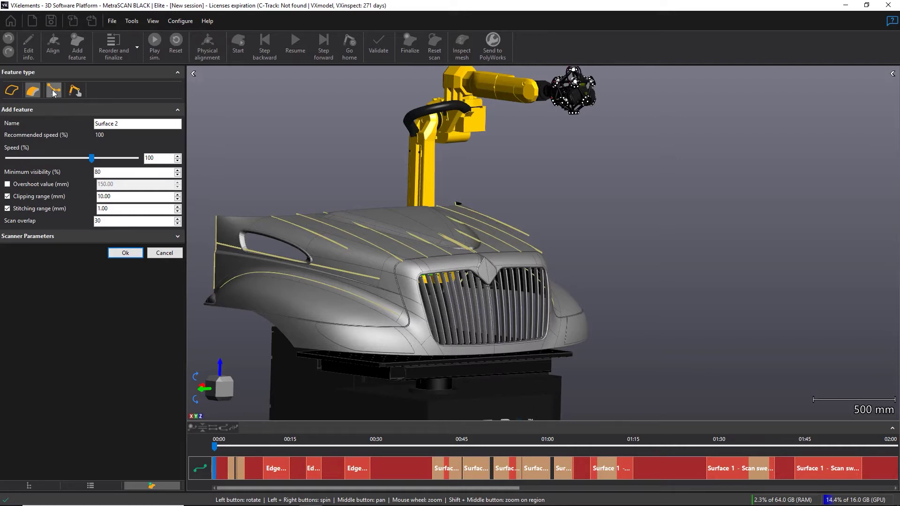
- Choose the Manual feature type for the next feature, Manual 1
click(52, 89)
- Trace a manual path from the grille emblem to its right corner, left side and bottom edge, then confirm
drag(242, 254, 339, 315)
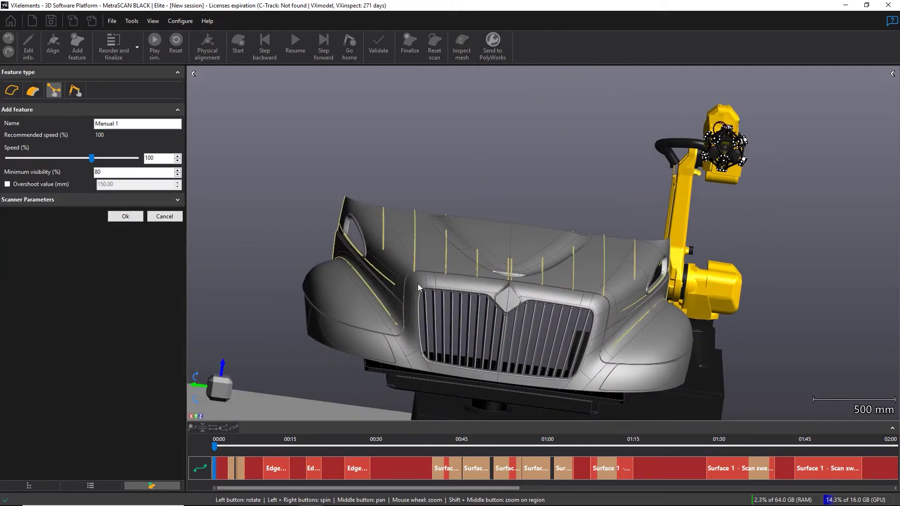
click(507, 296)
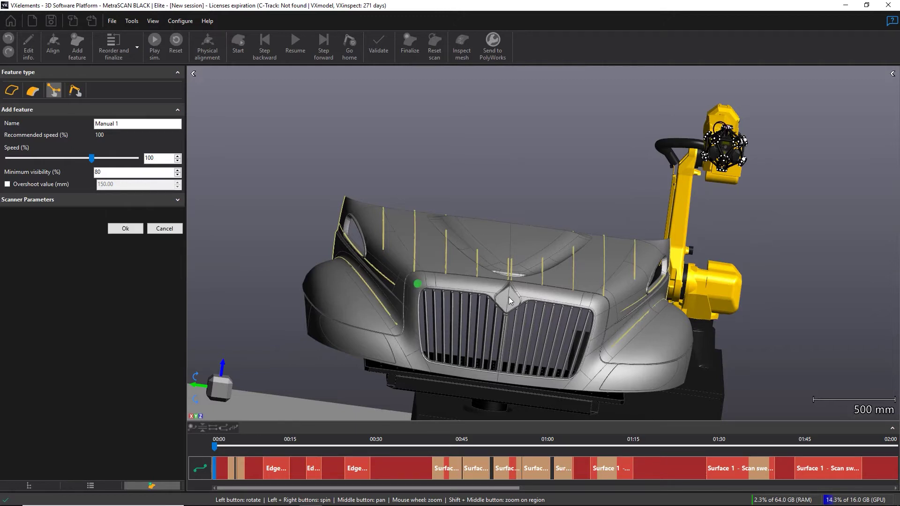
click(601, 309)
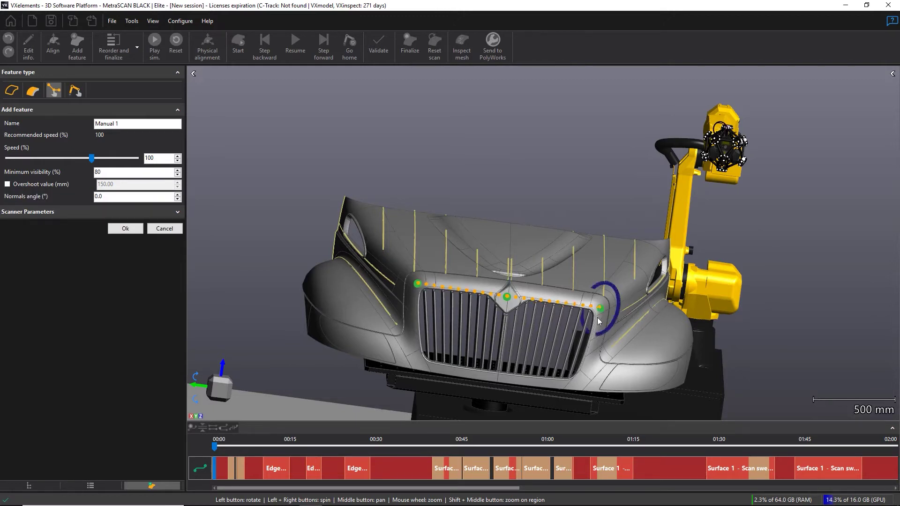
scroll(504, 341, up, 6)
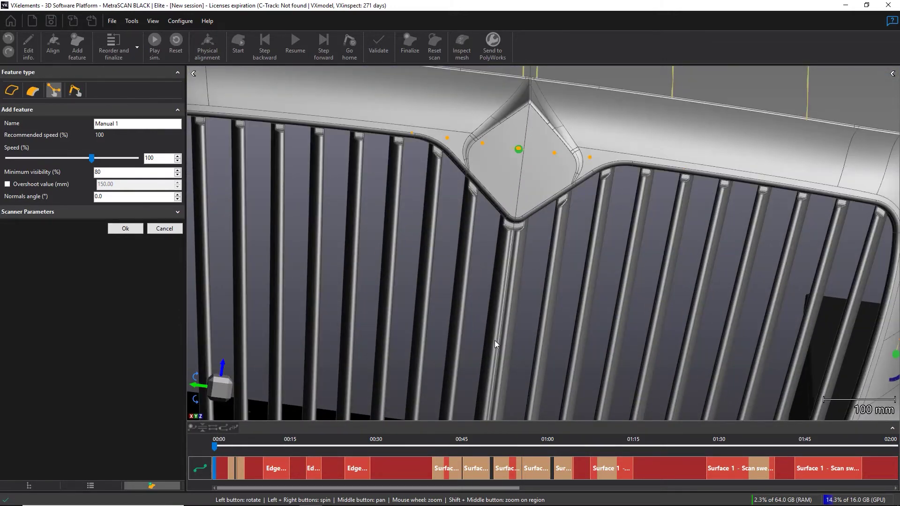
click(494, 341)
scroll(495, 341, down, 3)
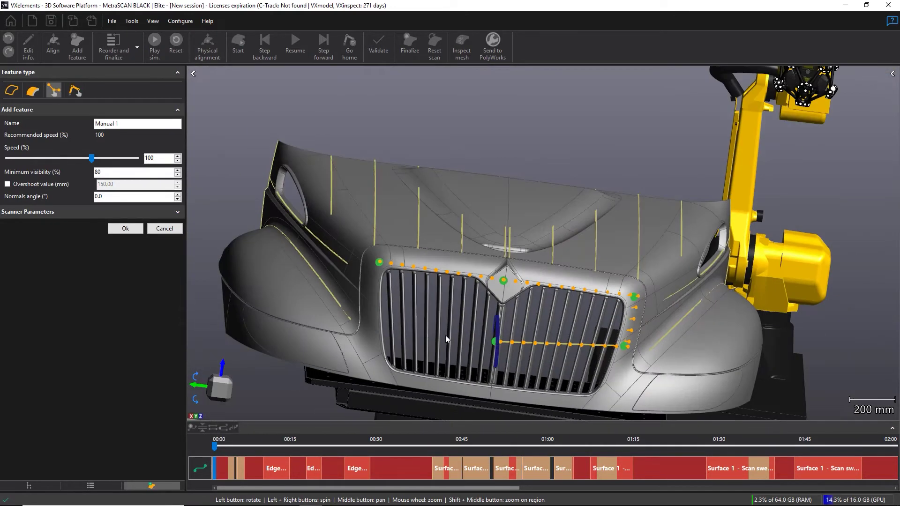
click(374, 315)
click(356, 366)
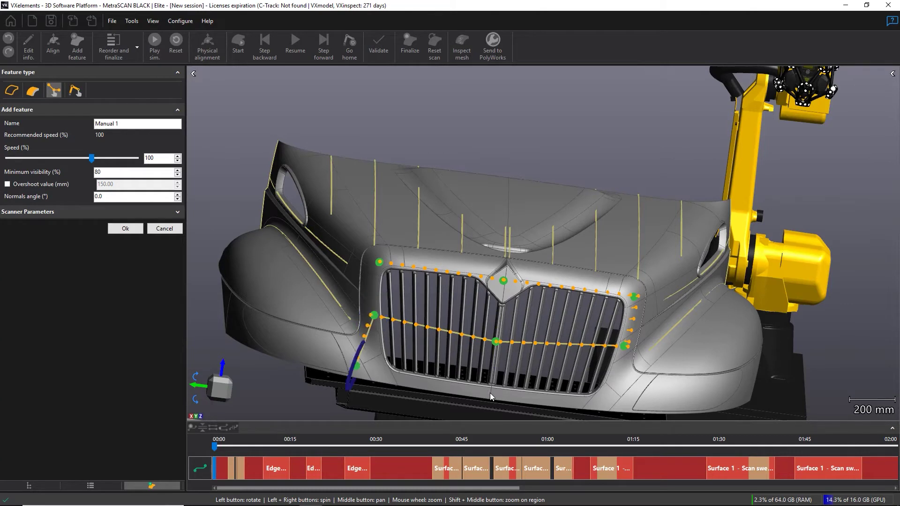
click(490, 392)
click(622, 404)
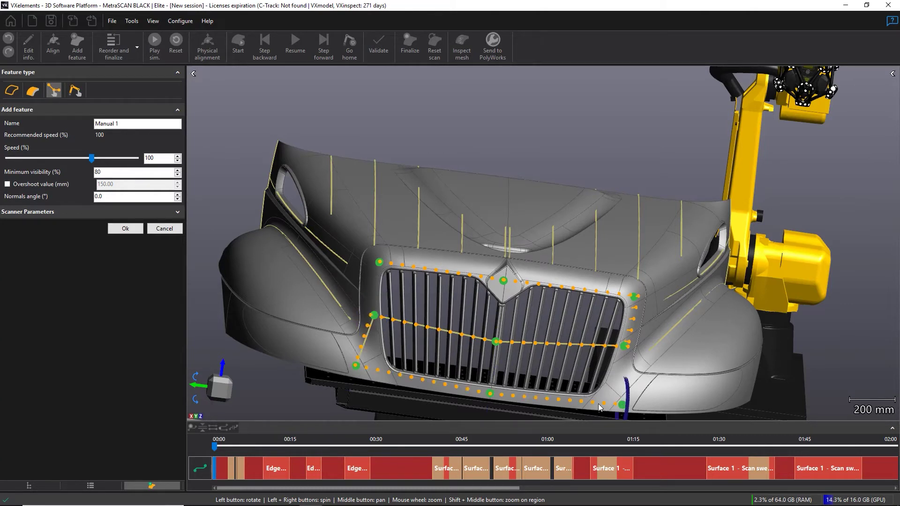
click(120, 228)
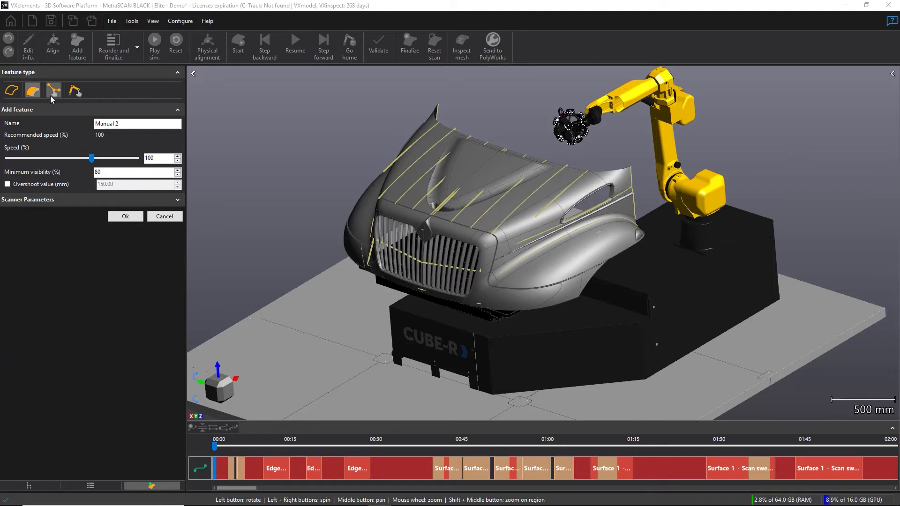
- Start a Jog feature and shift the scanner vertically and sideways with the gizmo
click(78, 92)
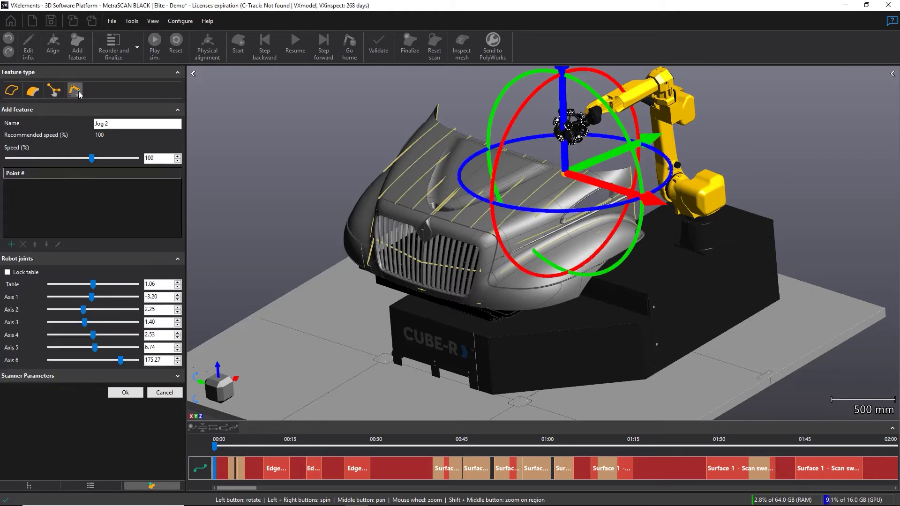
middle_drag(345, 195, 326, 220)
scroll(326, 220, down, 3)
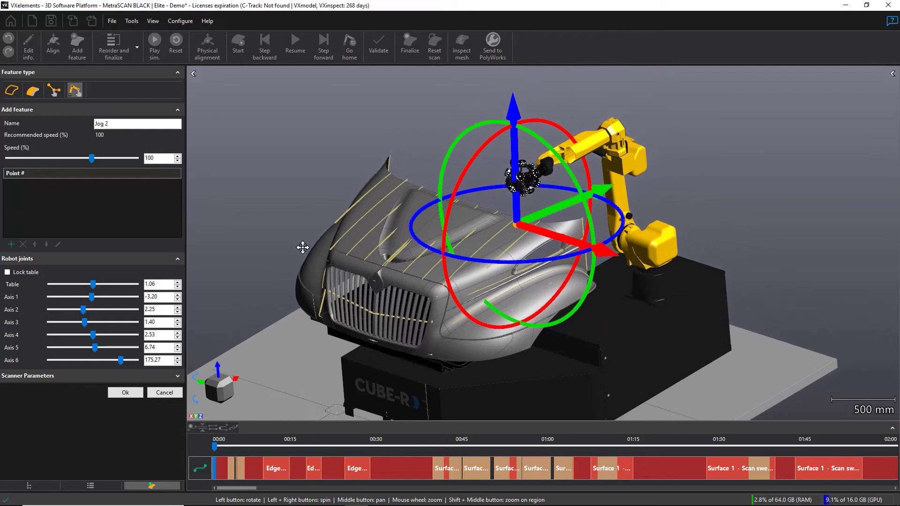
drag(491, 160, 490, 124)
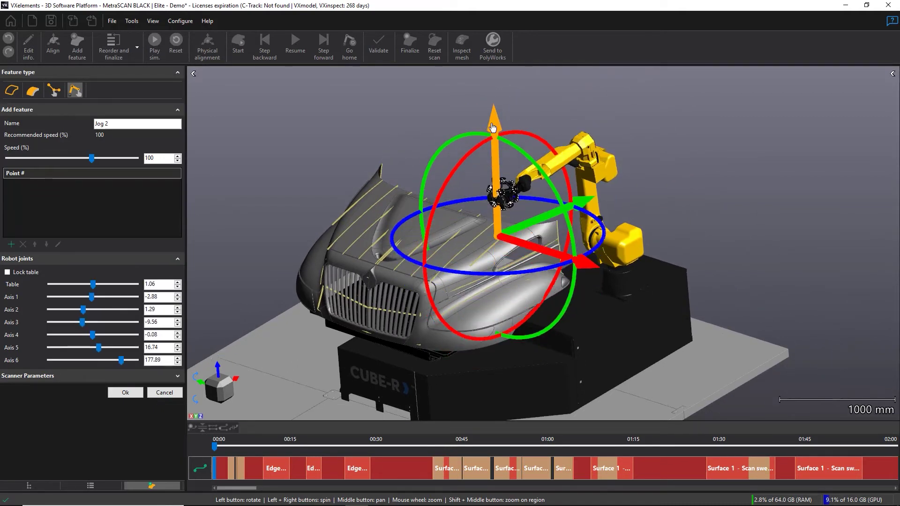
drag(526, 243, 510, 230)
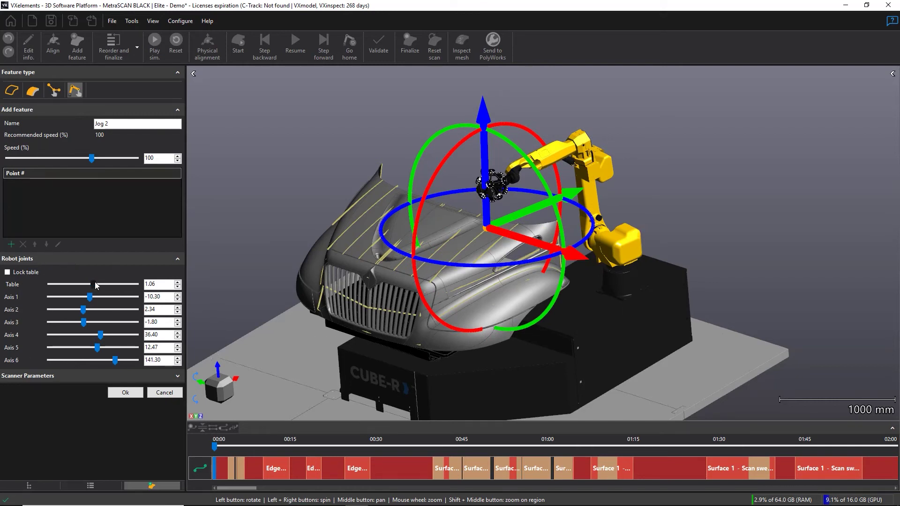
- Rotate the turntable to -240.50
drag(95, 285, 63, 283)
drag(638, 345, 685, 311)
middle_drag(685, 311, 239, 315)
- Swing the robot arm around its base and bring the scanner beside the hood's side panel
click(69, 297)
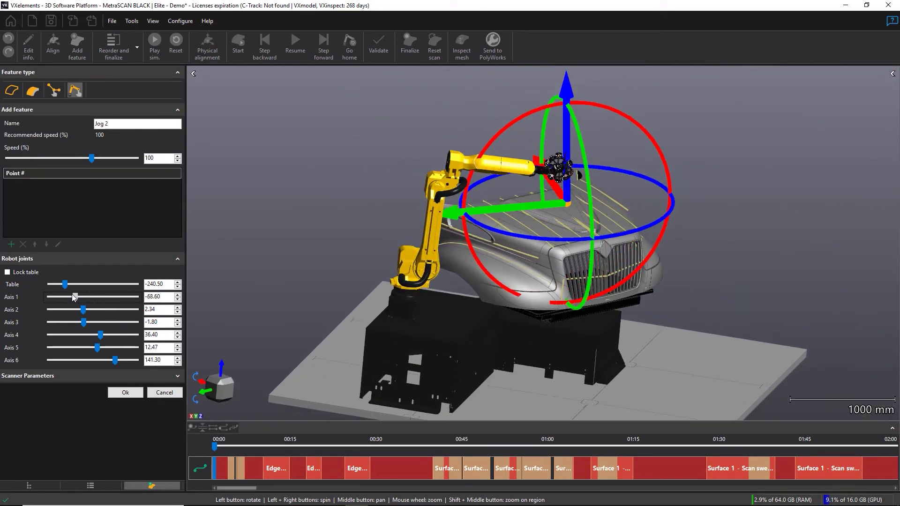
drag(568, 101, 420, 287)
drag(656, 309, 667, 321)
scroll(432, 254, up, 5)
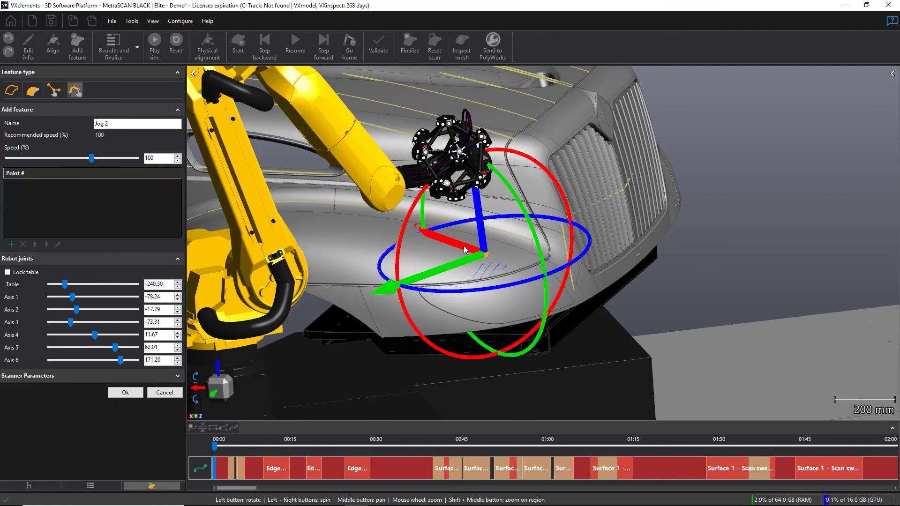
- Lower the scanner onto the hood's side panel and record it as Point 1
drag(468, 251, 370, 153)
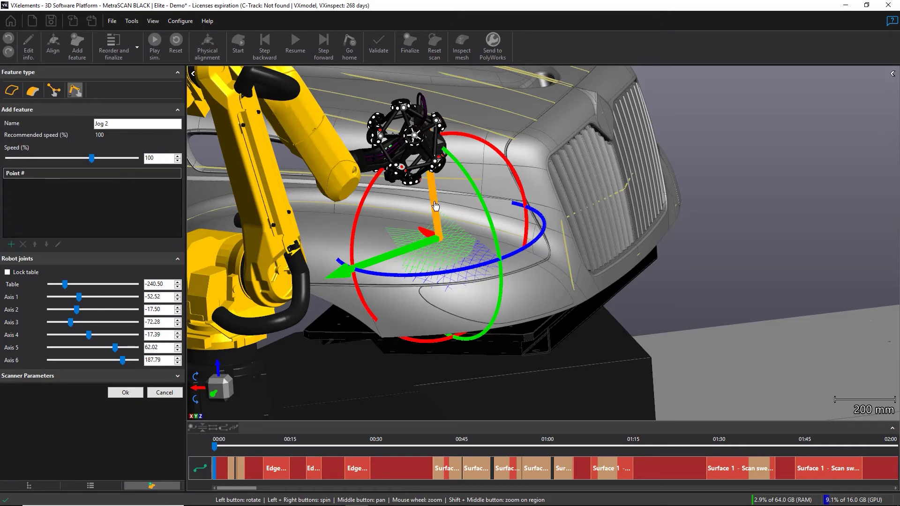
mouse_move(436, 207)
mouse_down()
mouse_move(437, 238)
mouse_move(426, 210)
mouse_up()
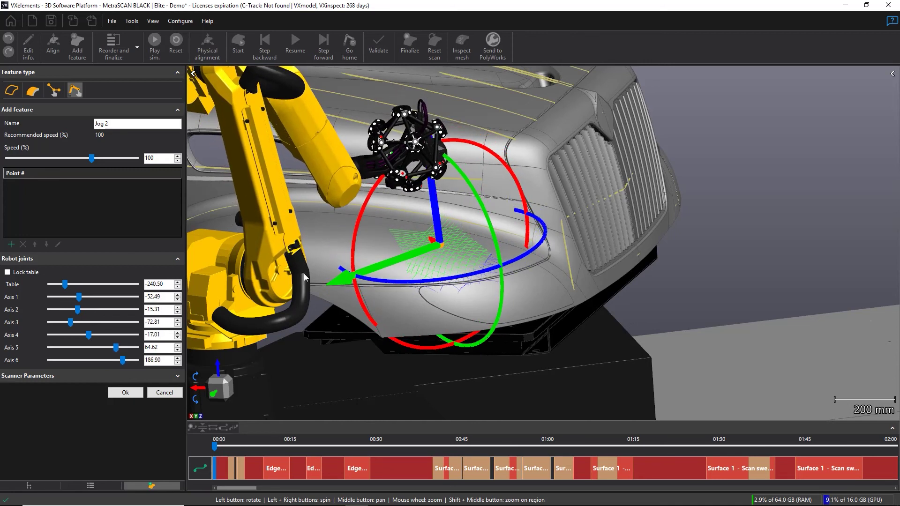
click(11, 244)
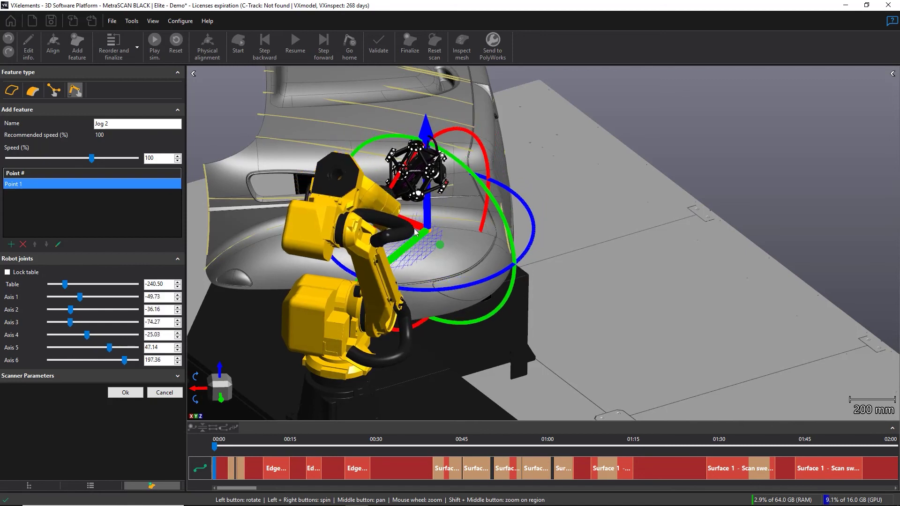
- Reposition the scanner over the hood's side near the grille for Point 2
drag(396, 220, 348, 249)
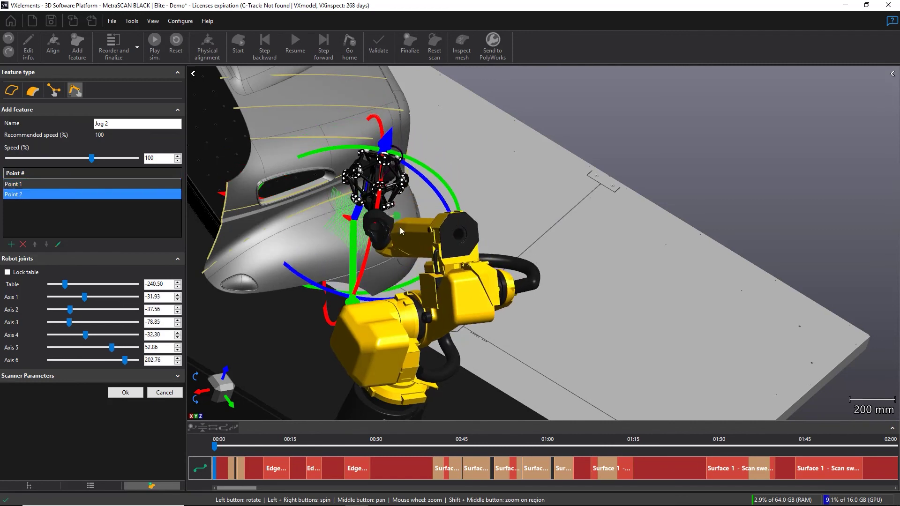
drag(400, 231, 515, 258)
scroll(528, 261, up, 5)
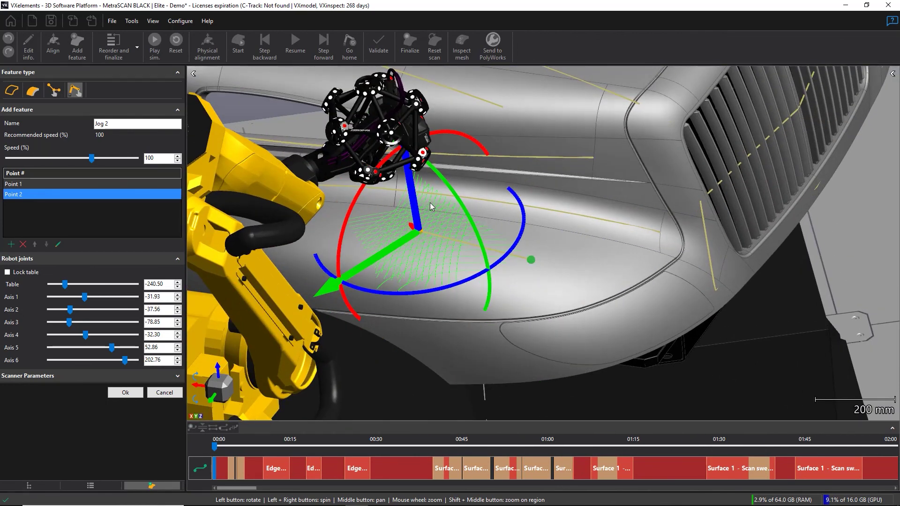
scroll(432, 204, down, 5)
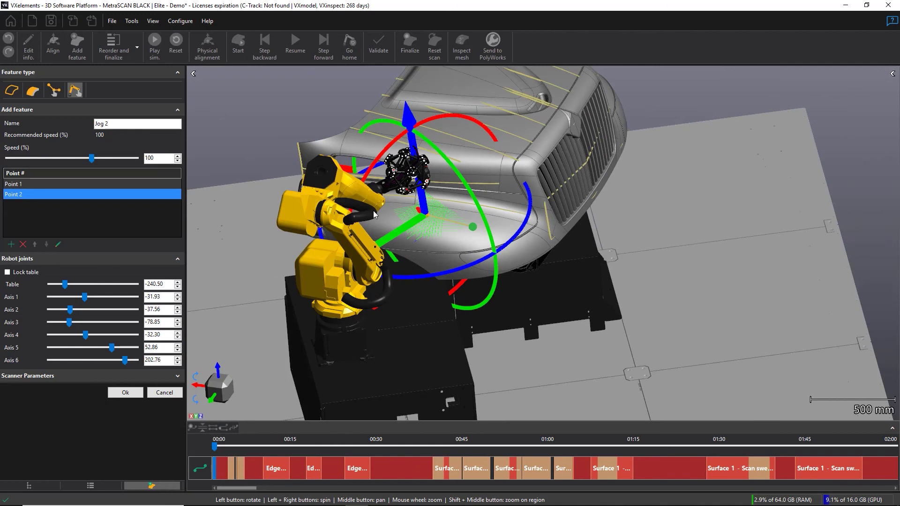